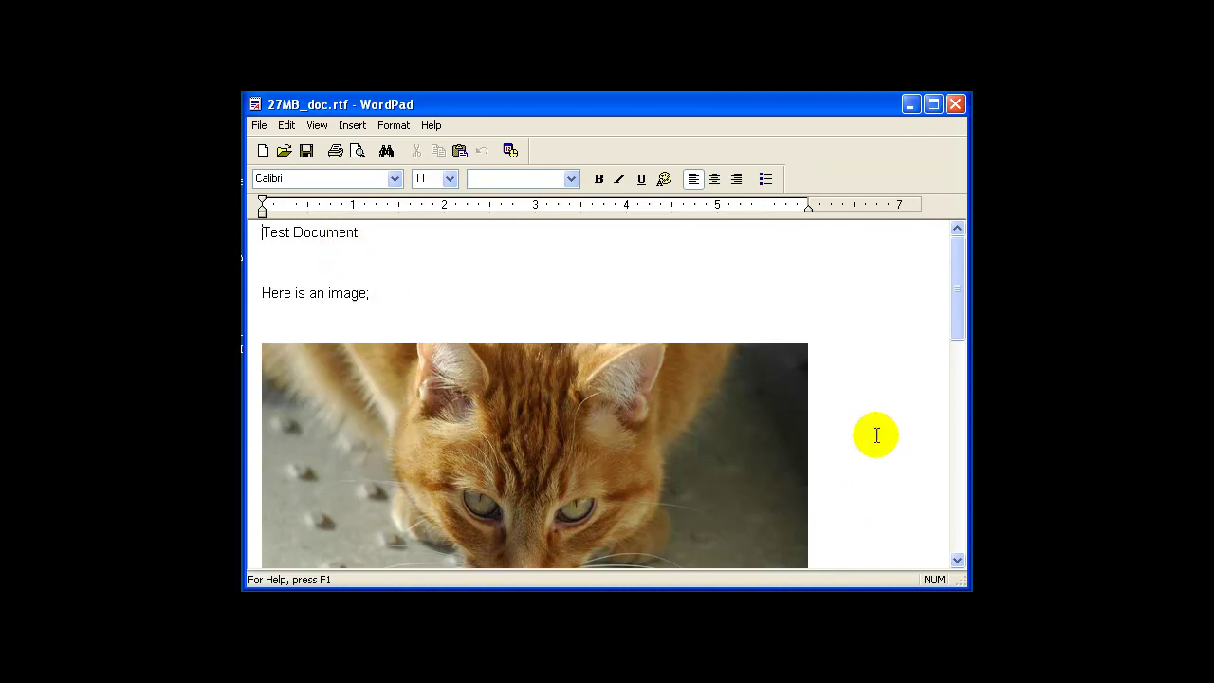
Scroll through 27MB_doc.rtf down to the underwater sea turtle photo.
click(954, 507)
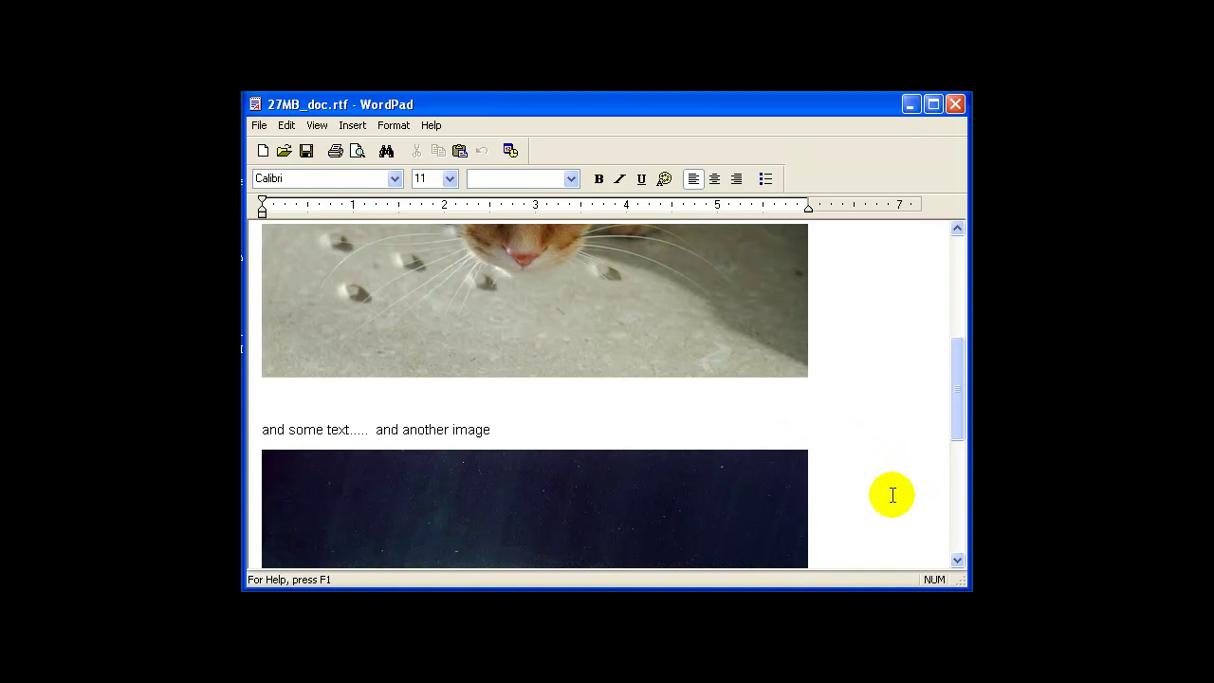
drag(958, 423, 965, 541)
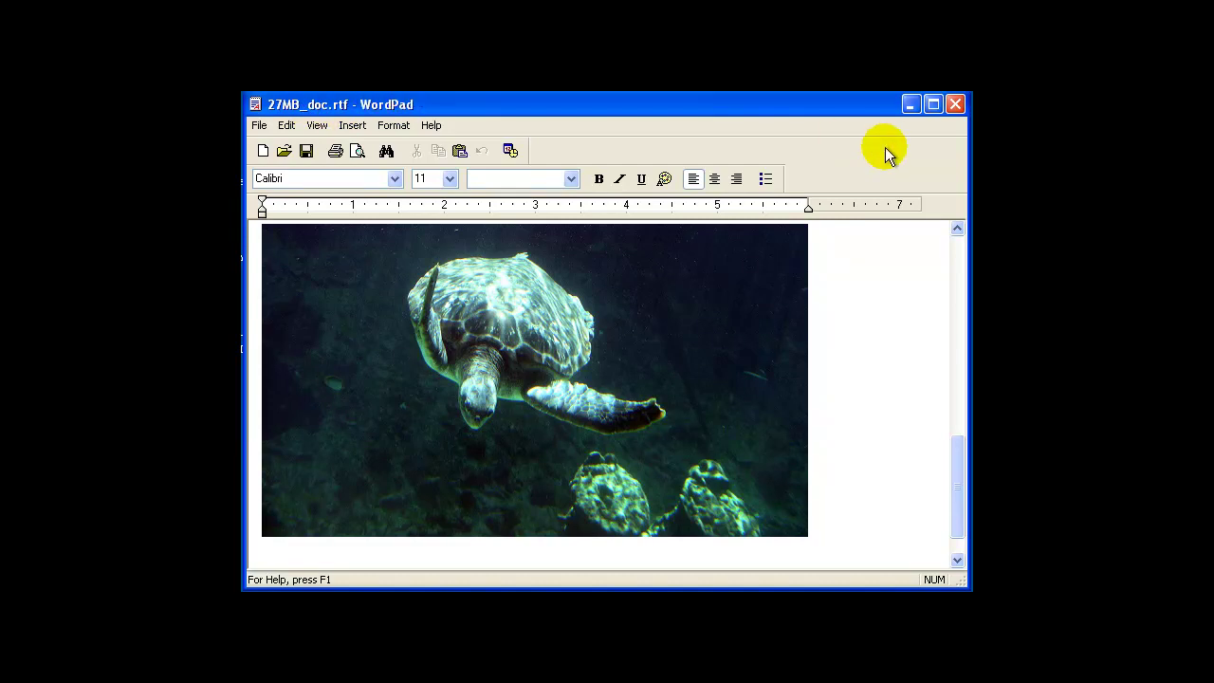
Close 27MB_doc.rtf and minimize the Z: drive window to reveal AppTimer.exe and ReadMe.txt.
click(957, 107)
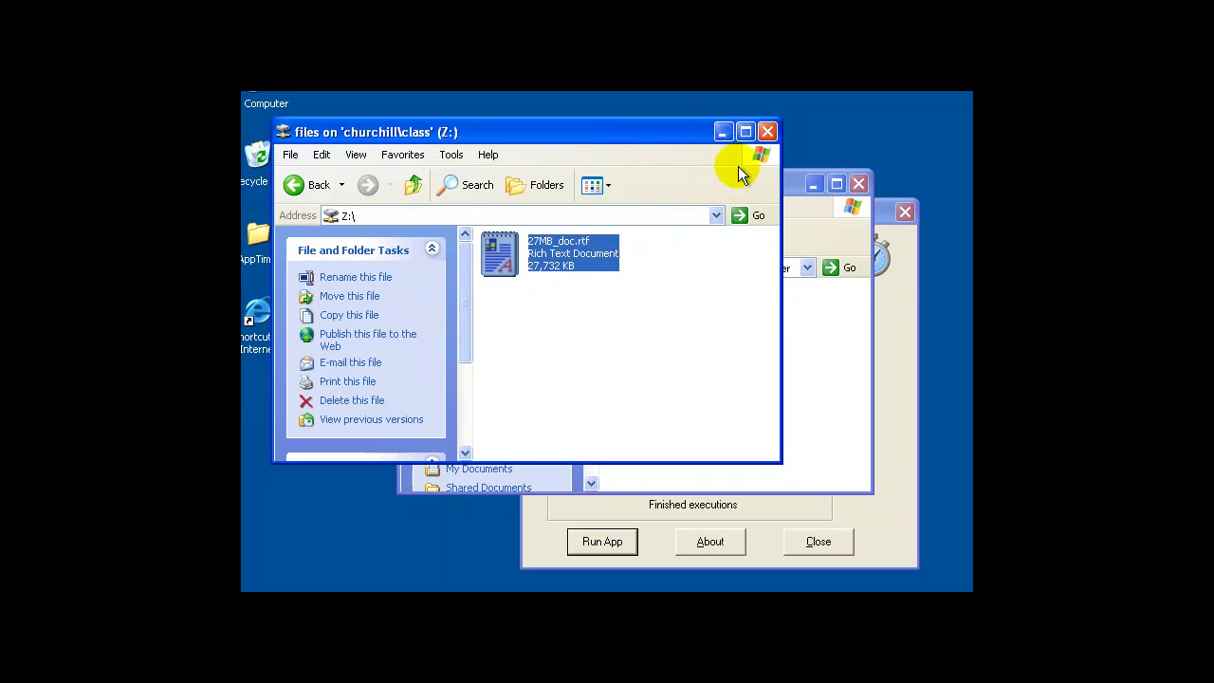
click(722, 130)
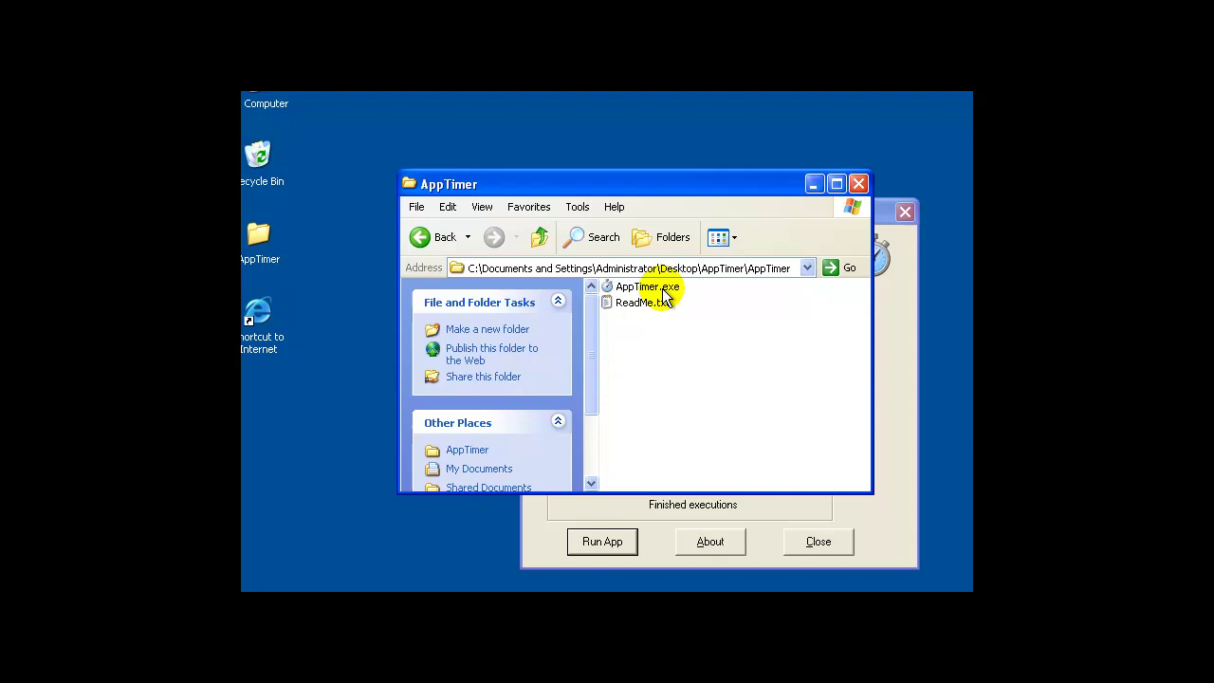
mouse_move(663, 293)
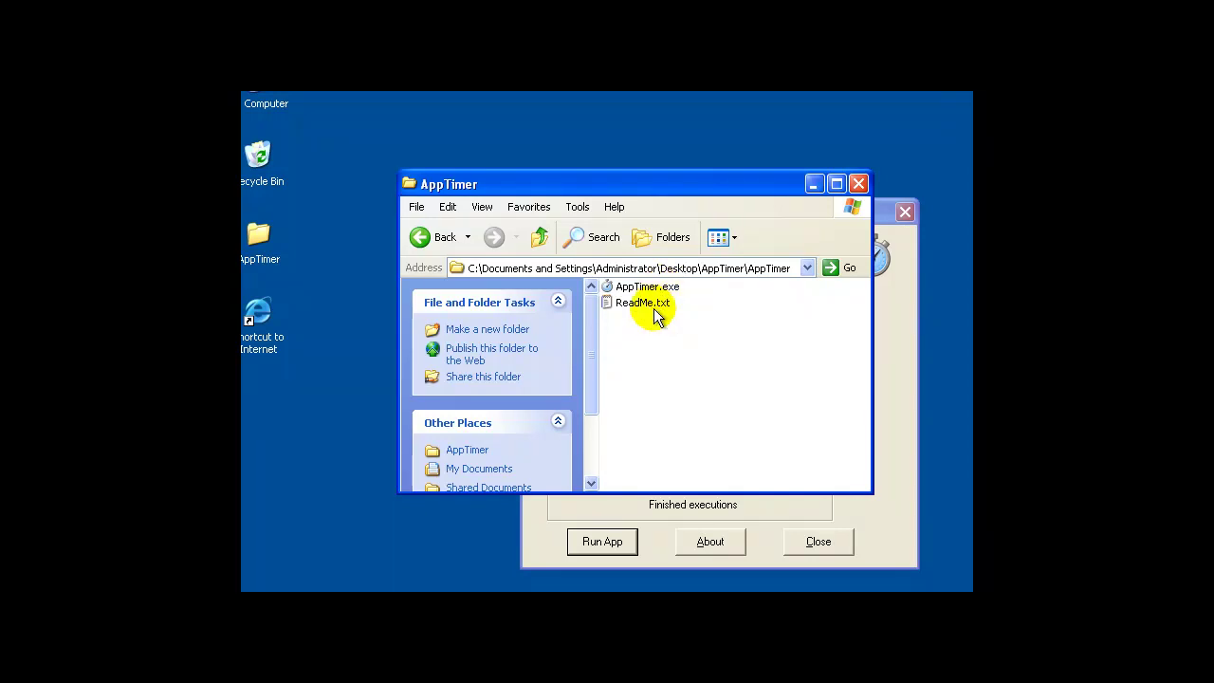
mouse_move(655, 317)
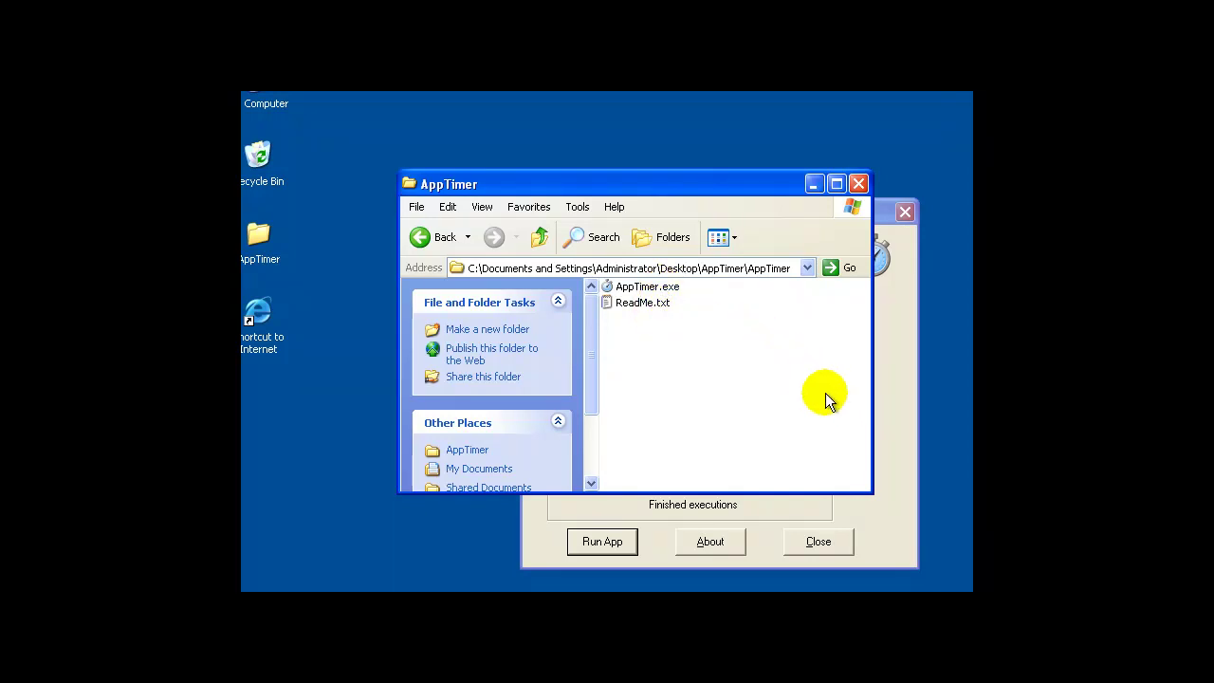
Move the AppTimer dialog up-left and inspect its wordpad.exe application path.
click(892, 372)
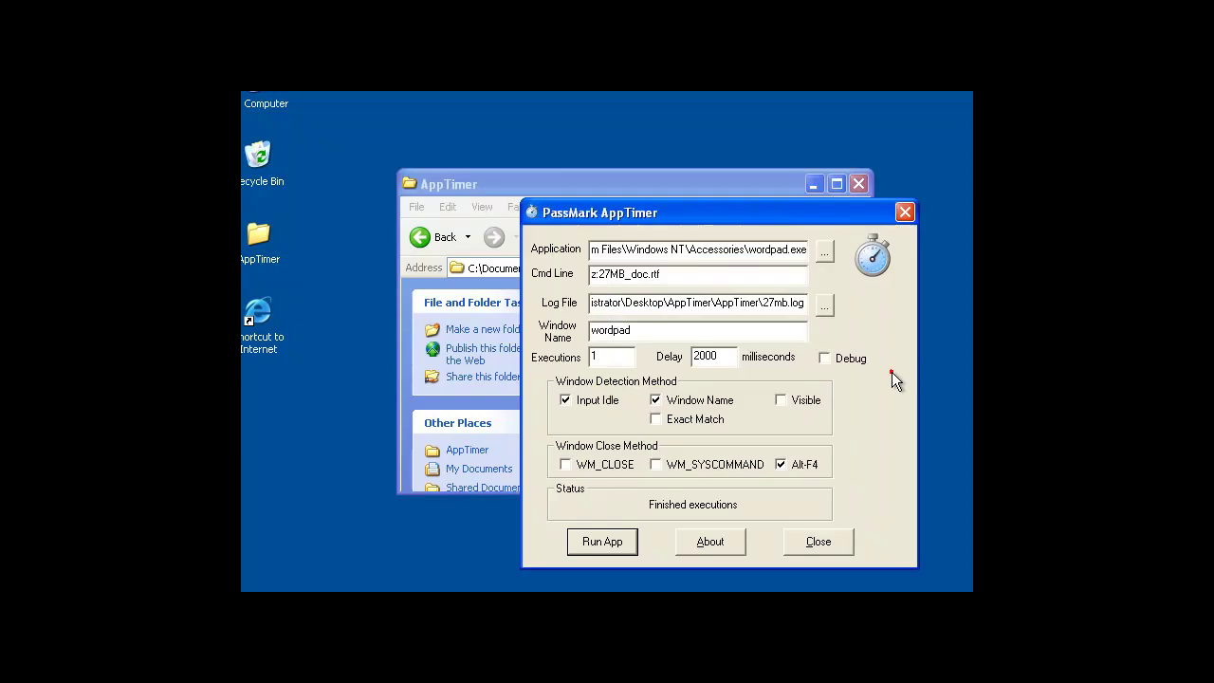
drag(713, 222, 545, 154)
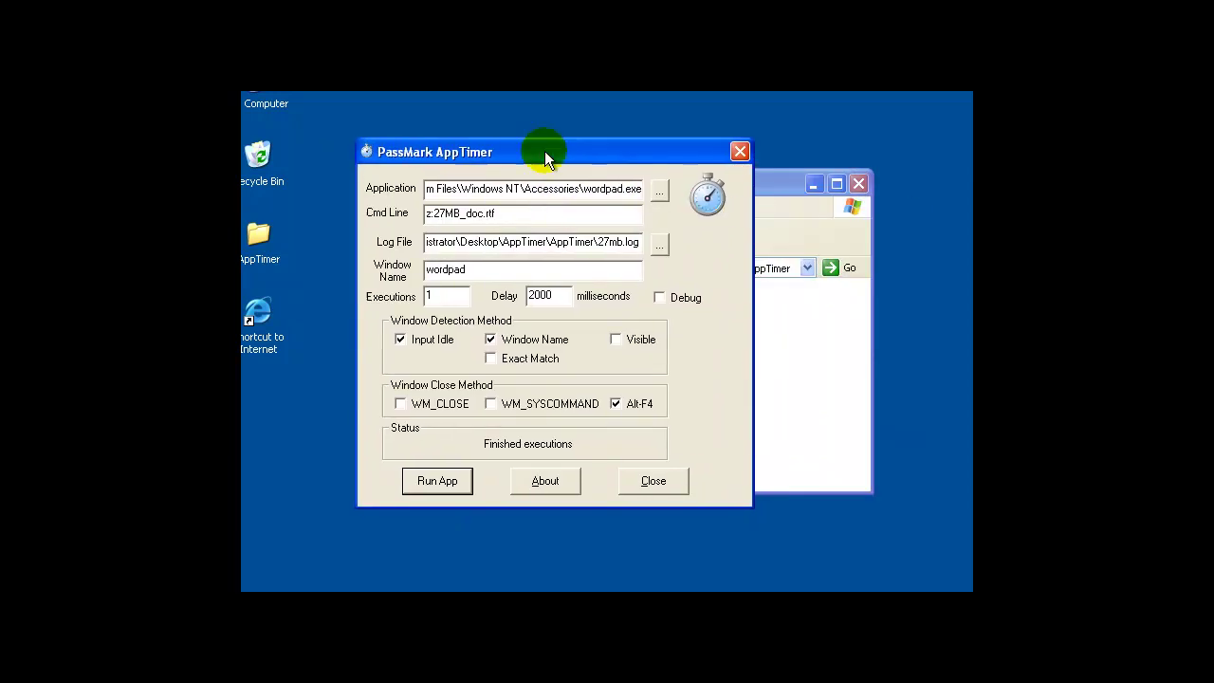
click(589, 190)
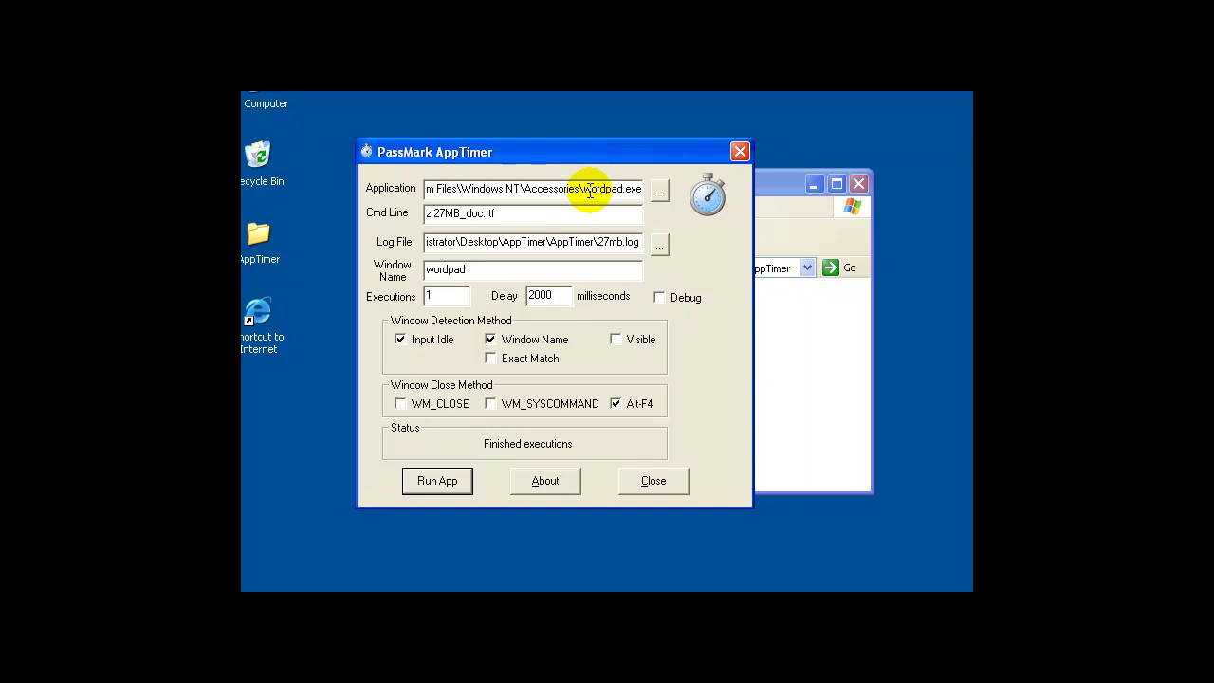
drag(582, 189, 407, 187)
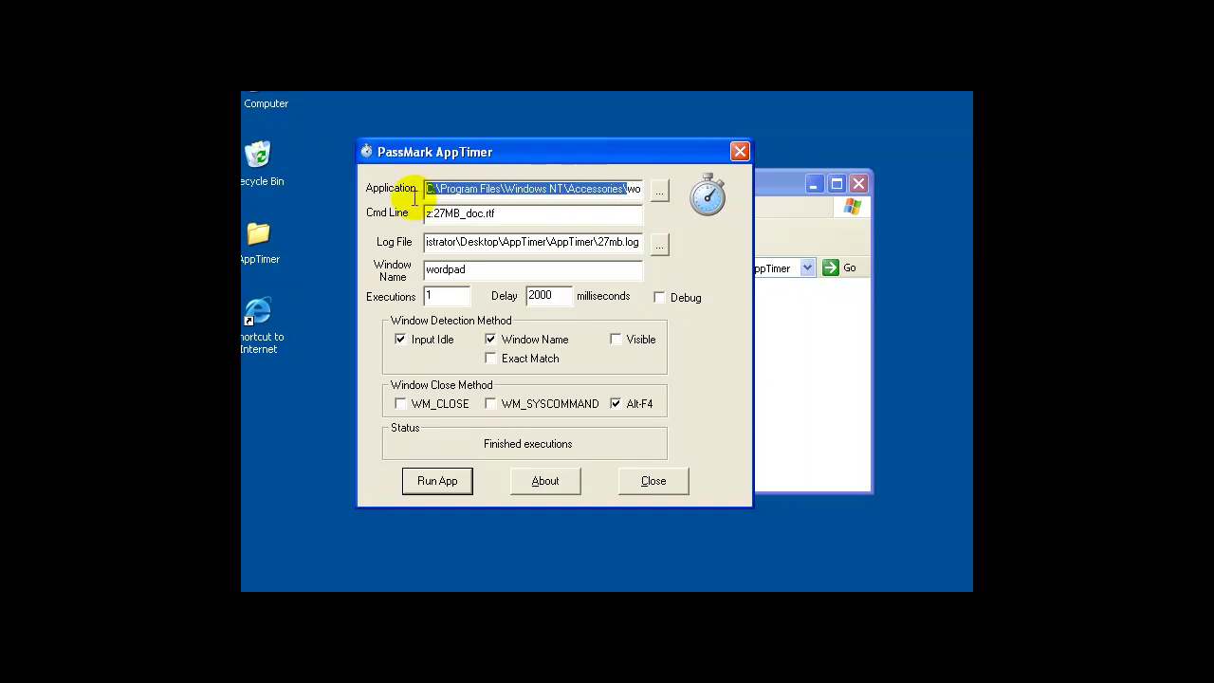
click(548, 188)
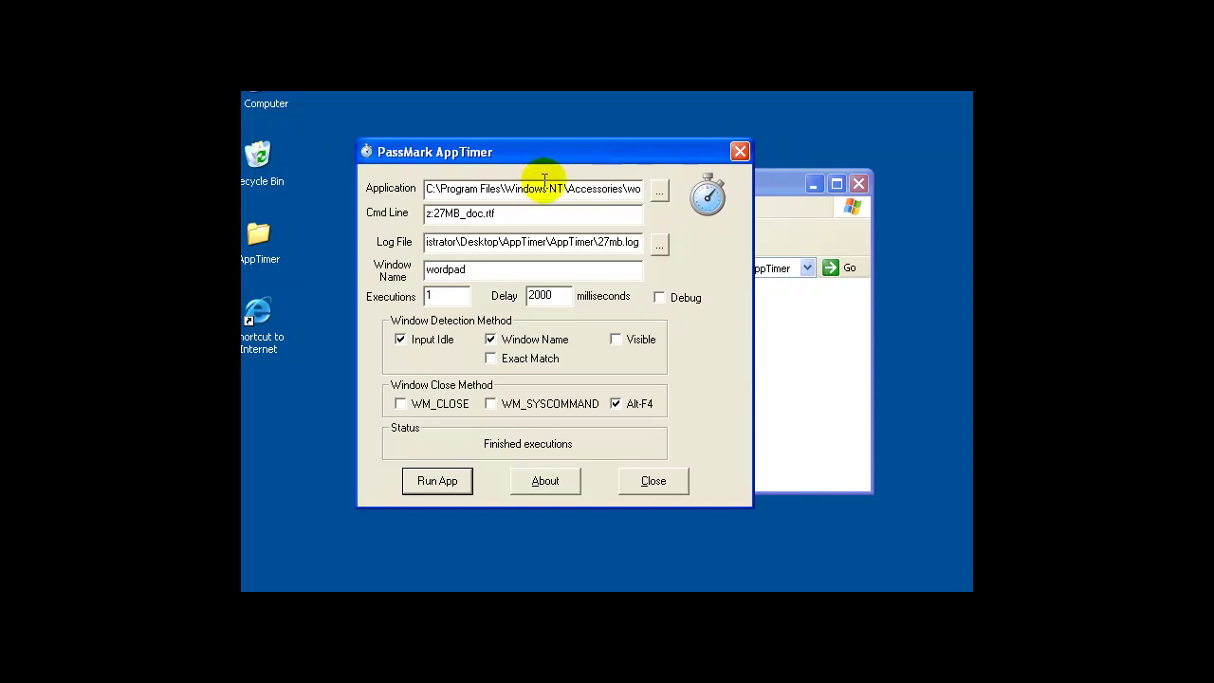
Check the z:27MB_doc.rtf command line, the 27mb.log log file and the executions count.
click(528, 212)
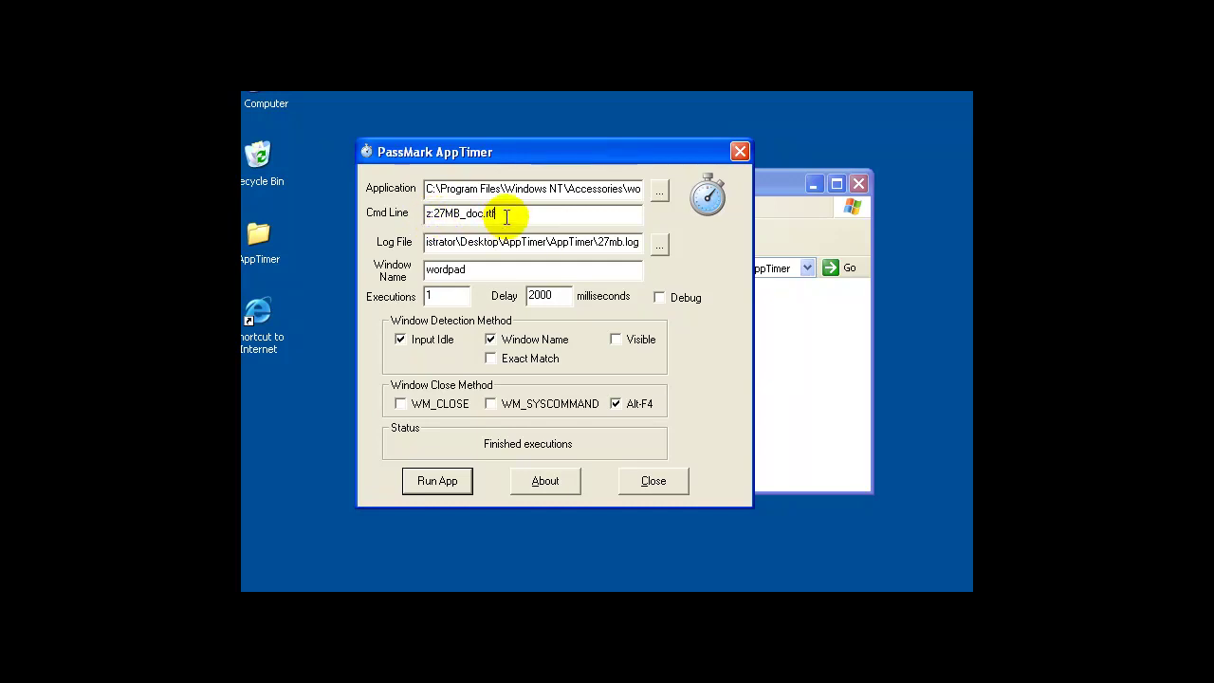
click(599, 243)
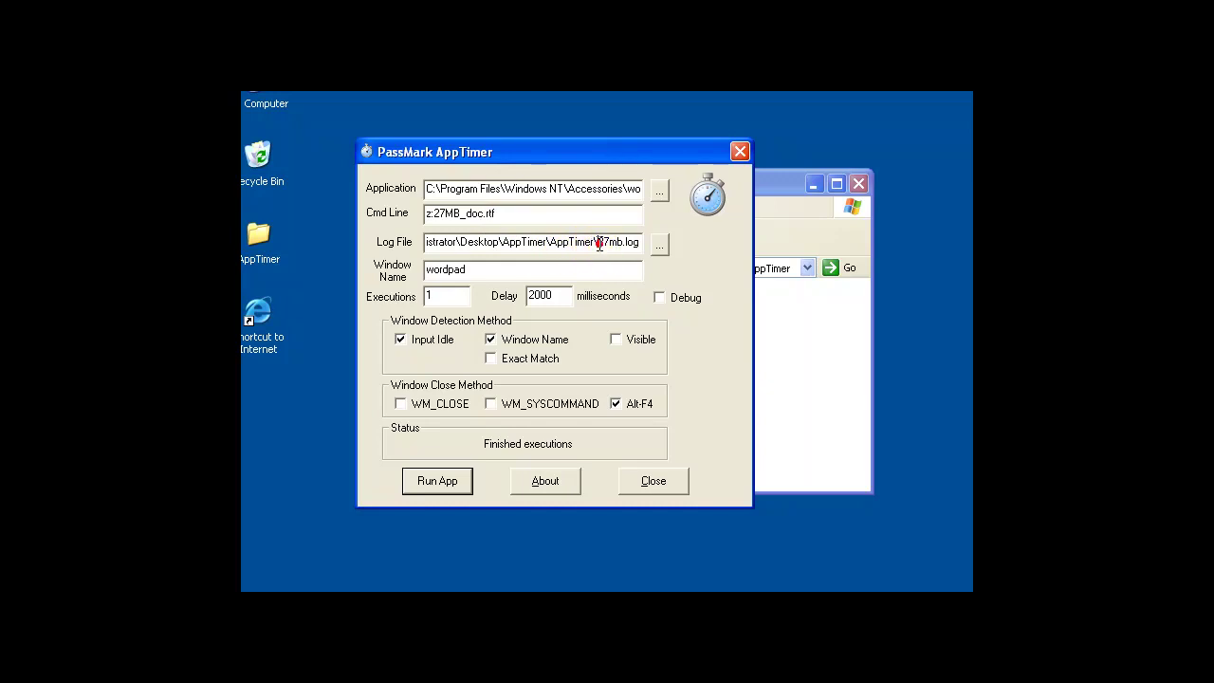
drag(599, 243, 650, 244)
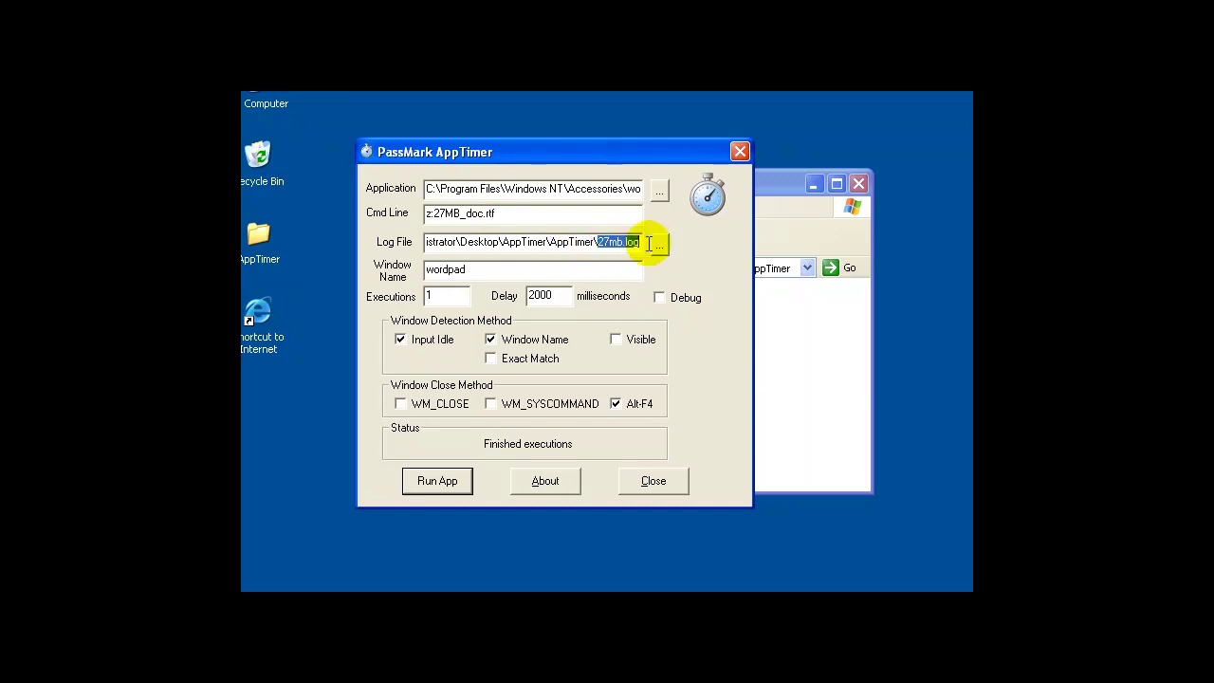
click(458, 296)
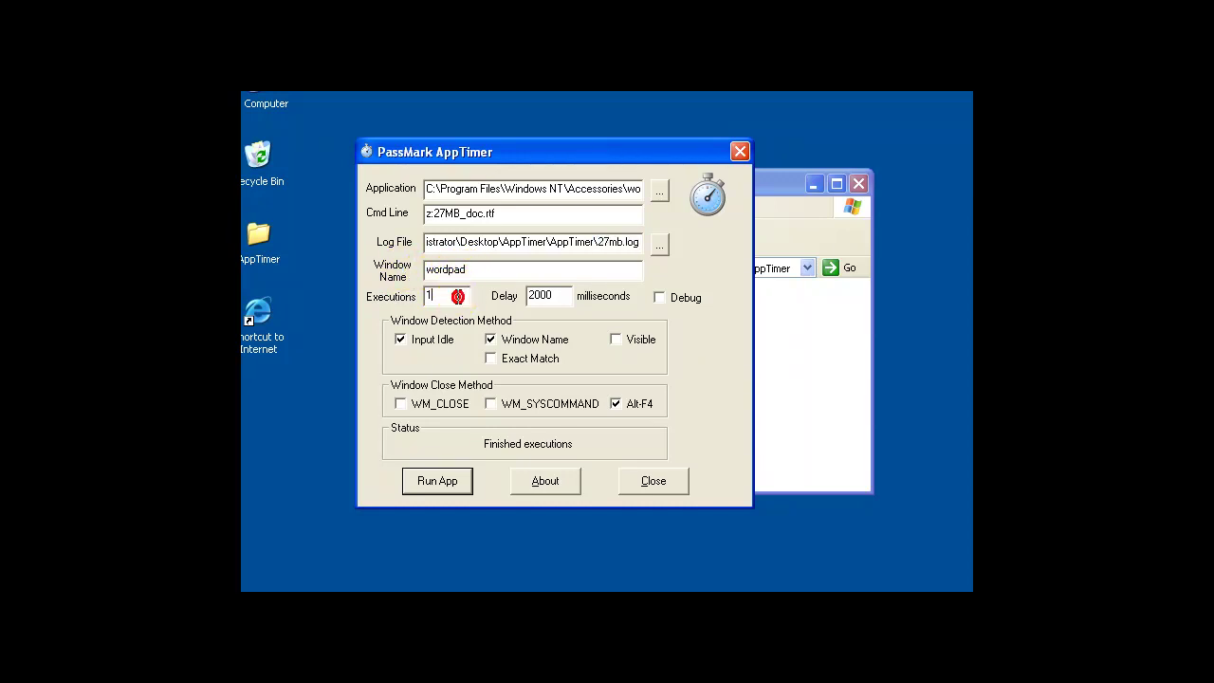
click(424, 348)
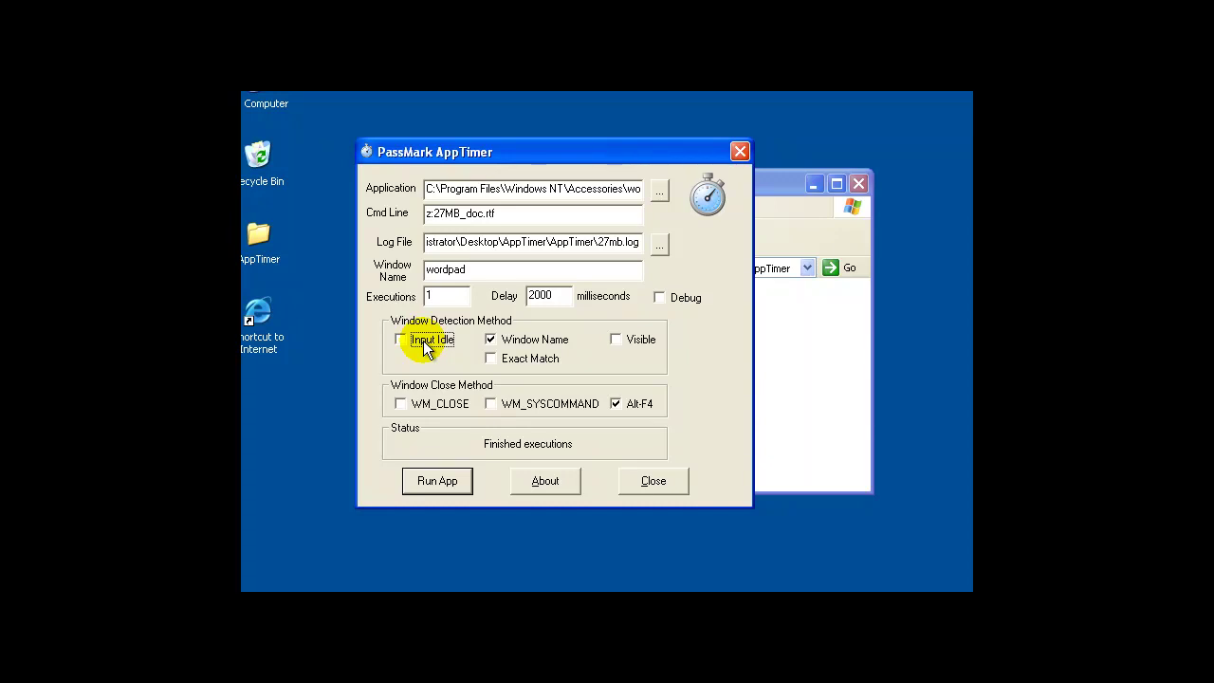
click(425, 346)
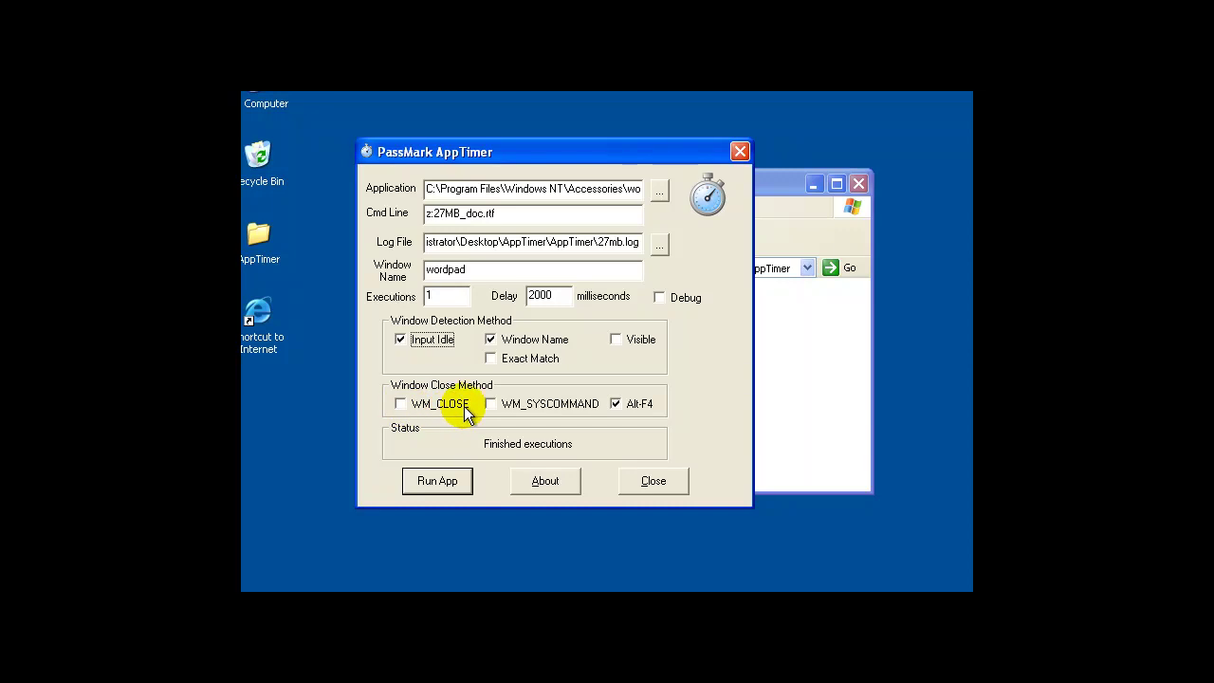
click(616, 404)
click(617, 405)
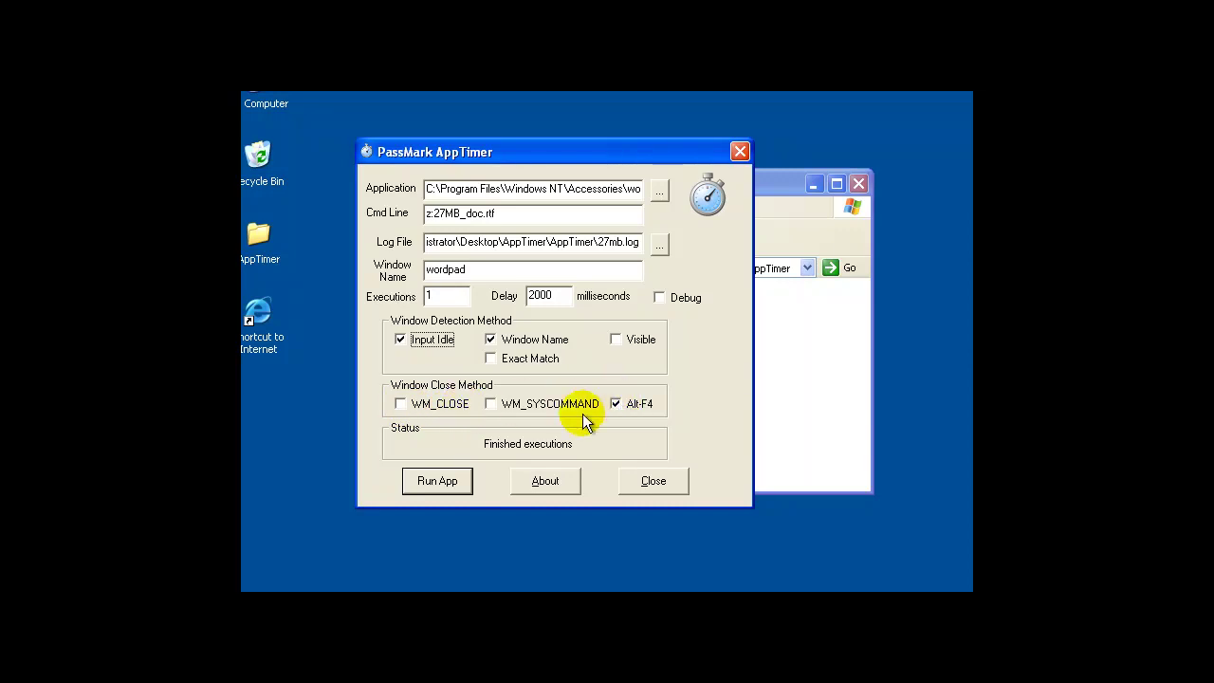
Run one timed WordPad launch of the 27MB document and dismiss the Finished notice.
click(445, 484)
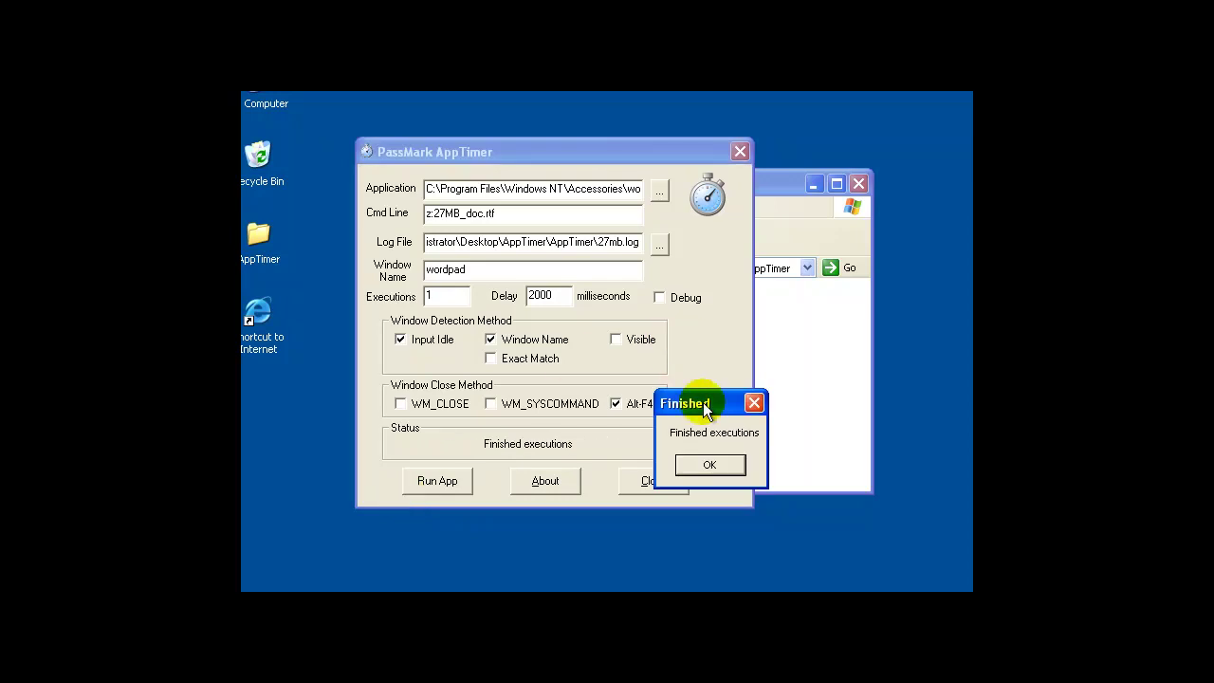
click(705, 465)
Open 27mb.log in Notepad to read the 15.9989 launch time, then close it.
click(802, 339)
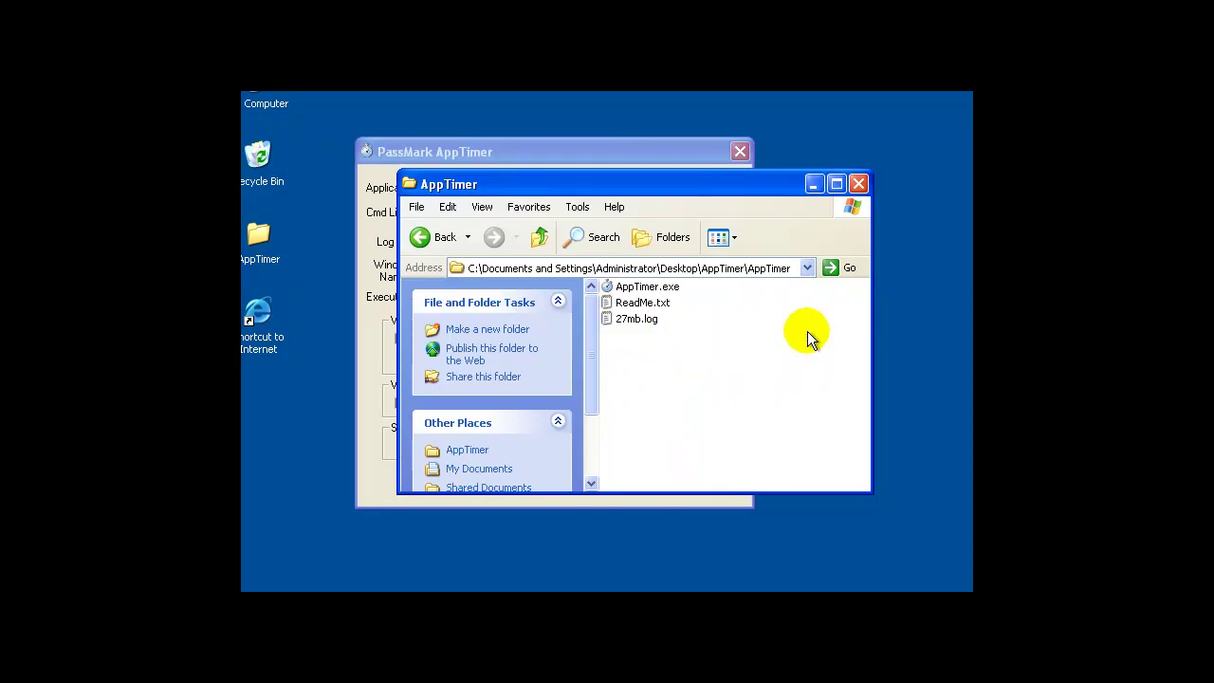
double_click(636, 320)
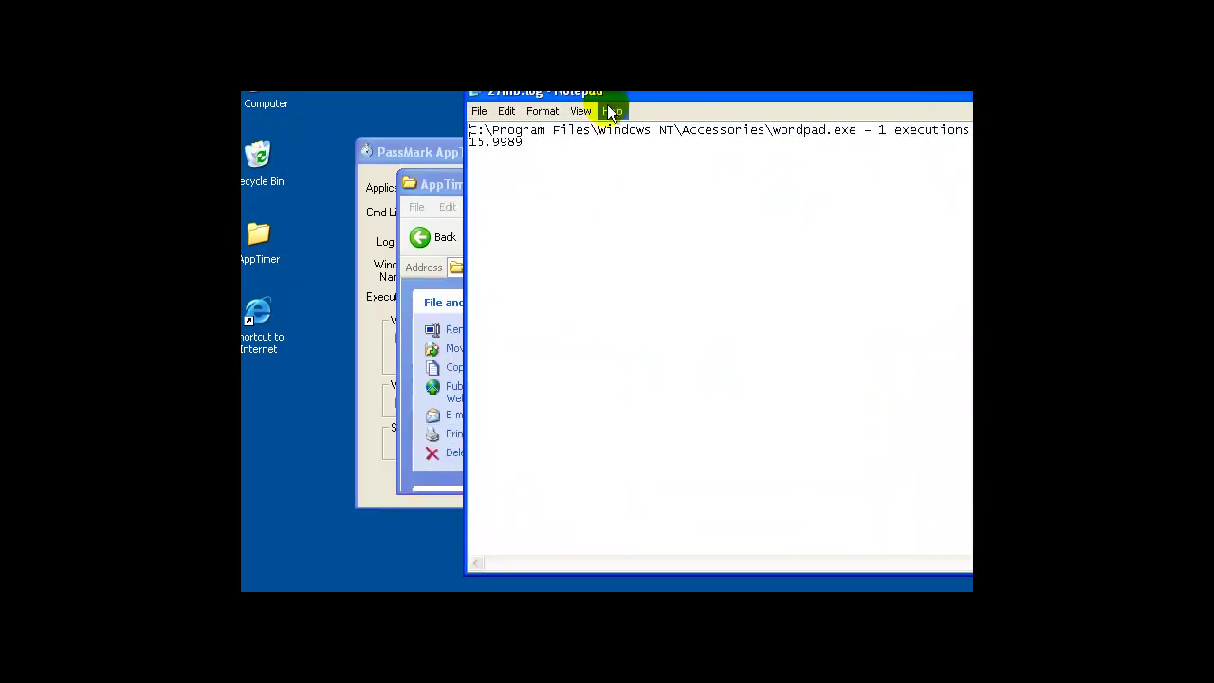
drag(607, 94, 415, 127)
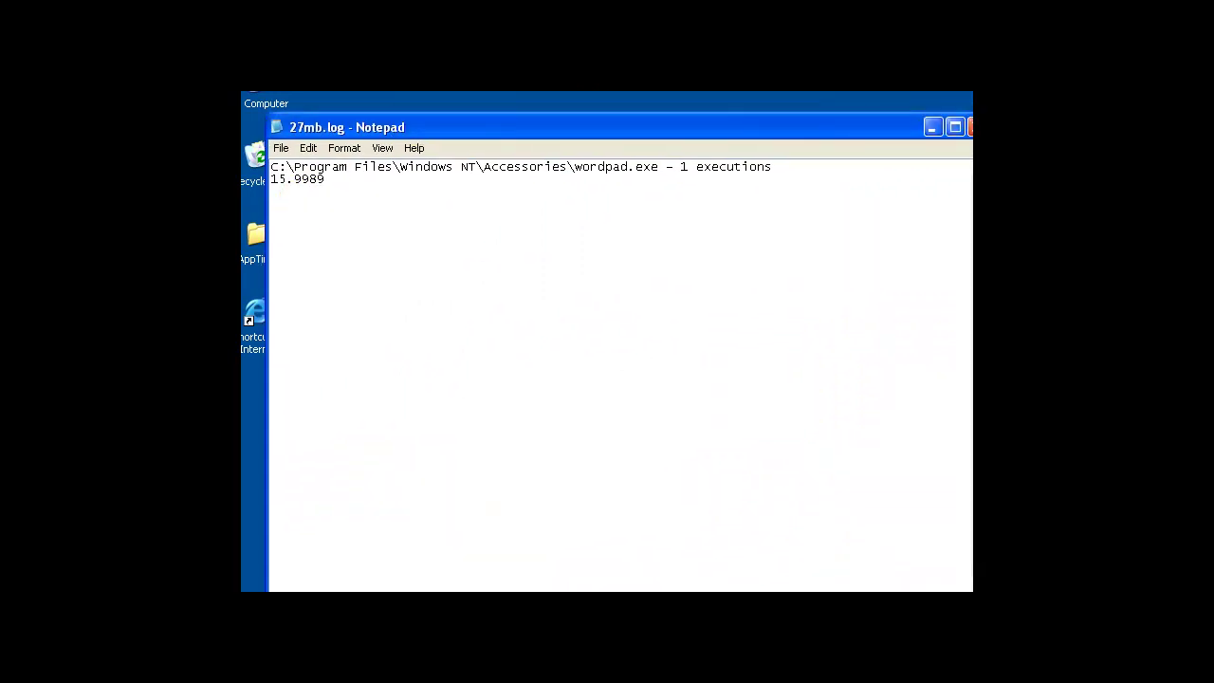
click(970, 127)
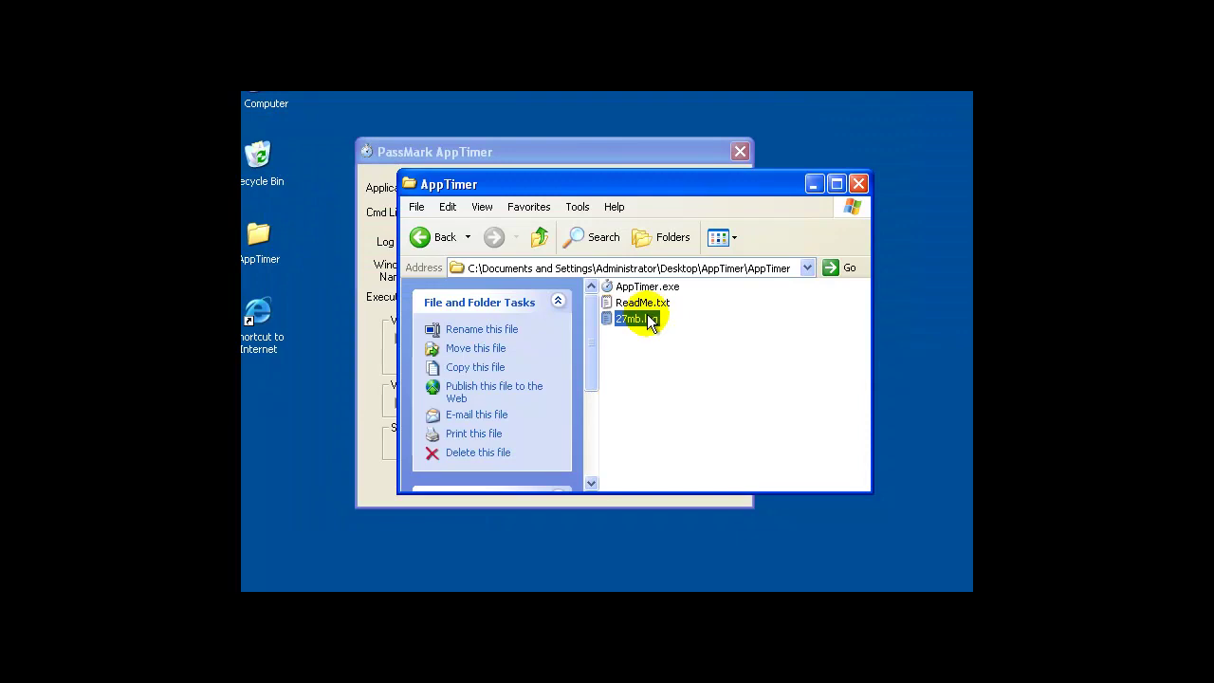
Uncheck Input Idle, run a second timed WordPad launch and dismiss the Finished message.
click(530, 154)
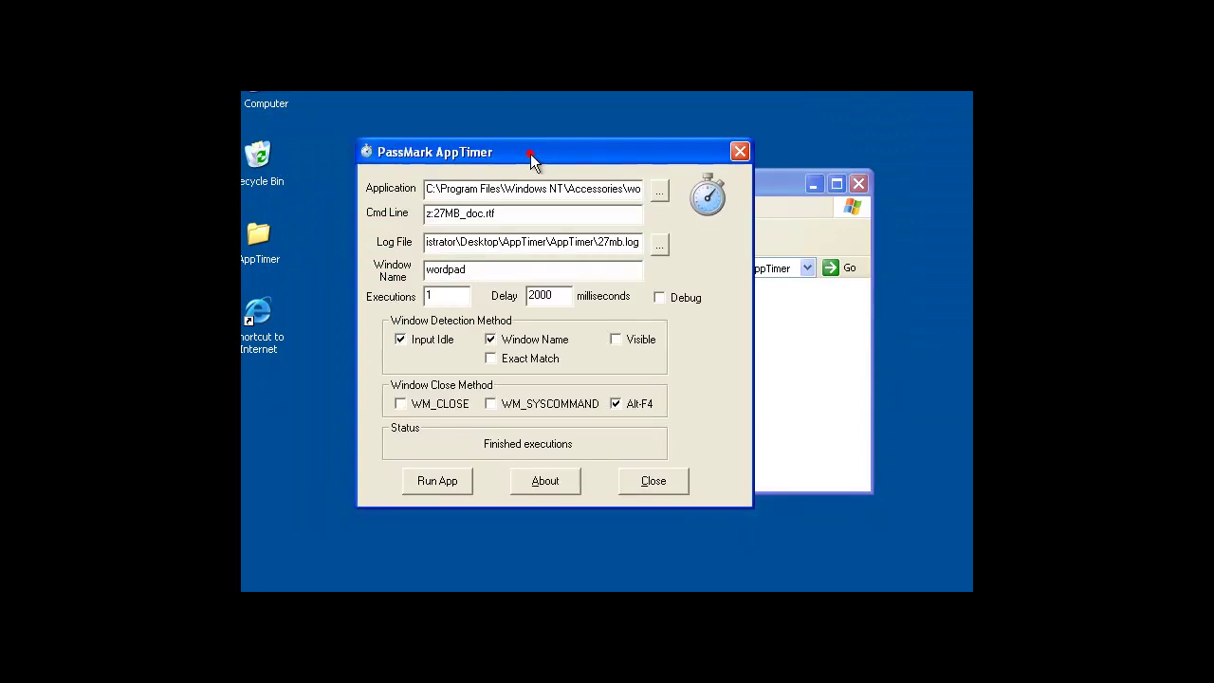
click(420, 344)
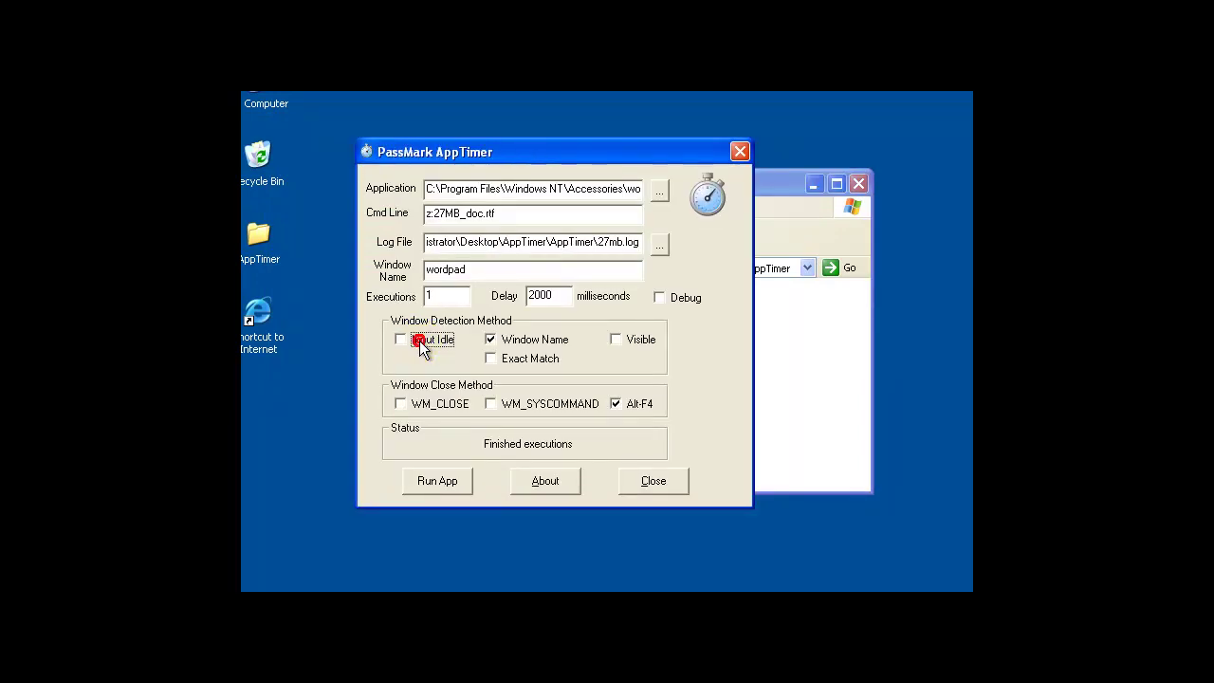
click(453, 483)
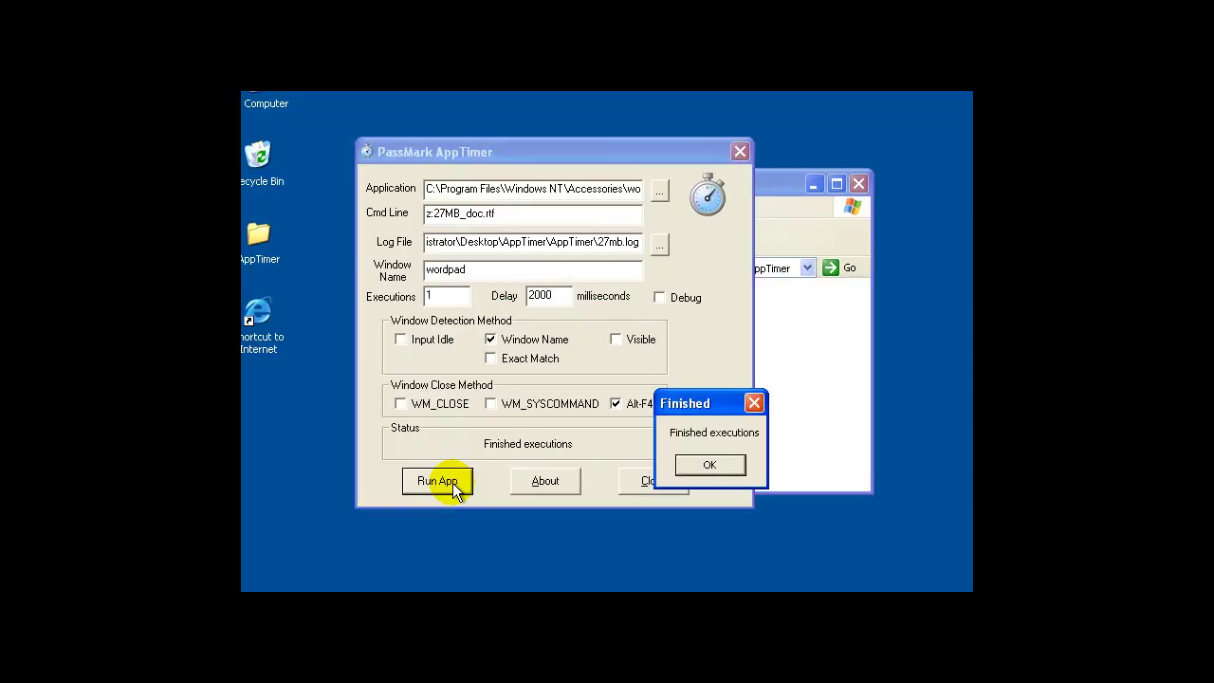
click(718, 465)
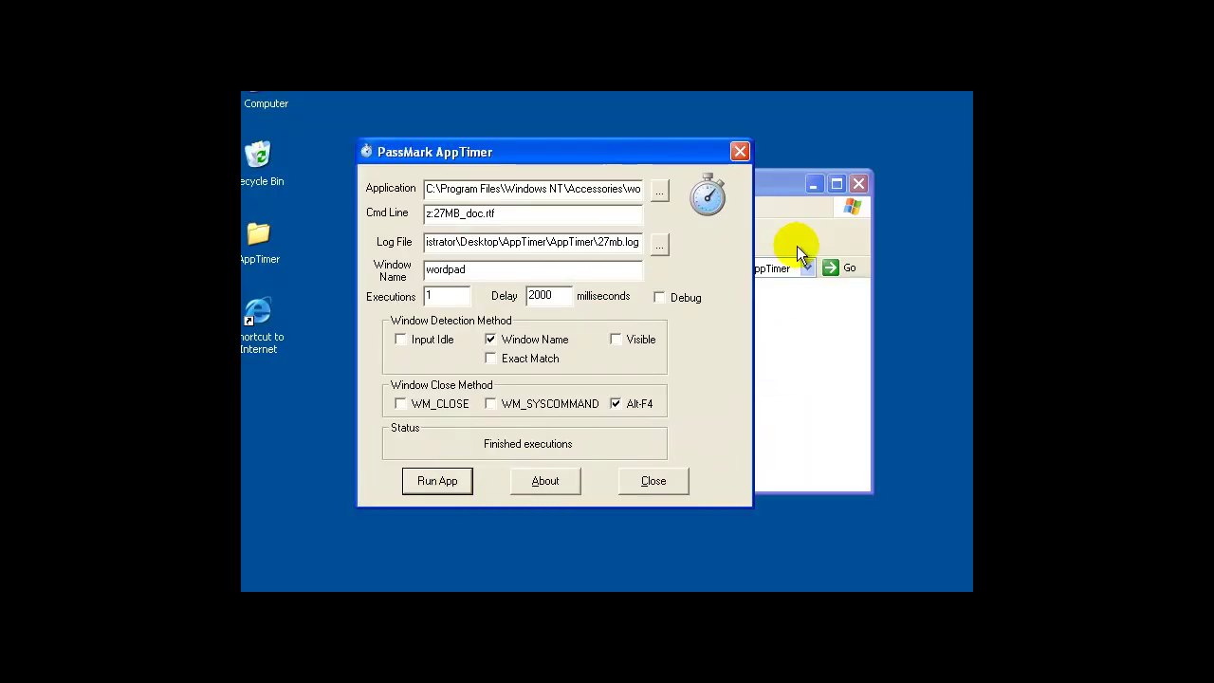
Reopen 27mb.log, highlight the 15.9989 timing, and close Notepad from its system menu.
click(786, 186)
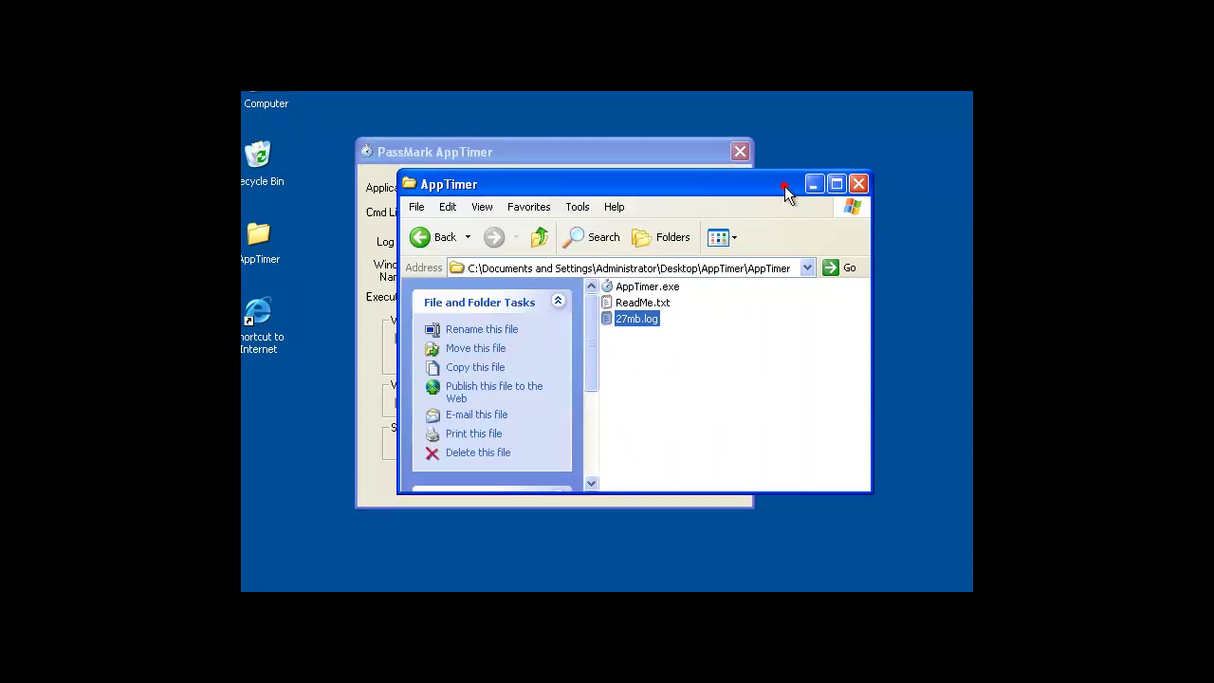
double_click(636, 320)
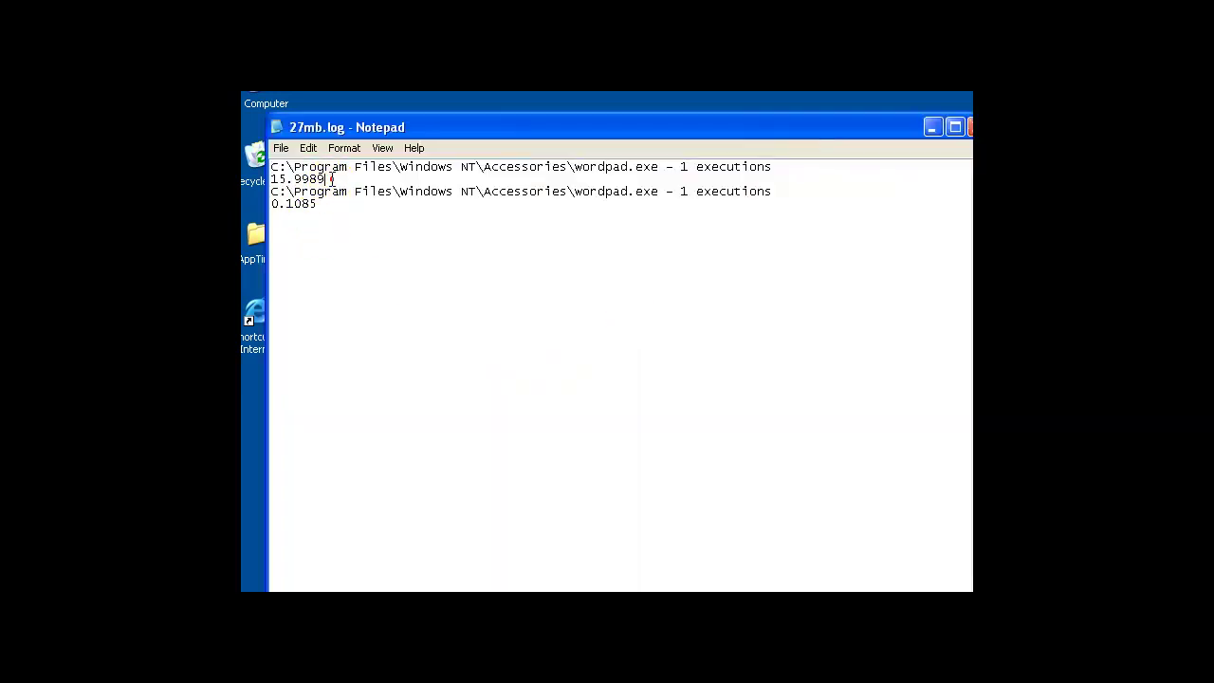
drag(331, 178, 272, 193)
click(274, 197)
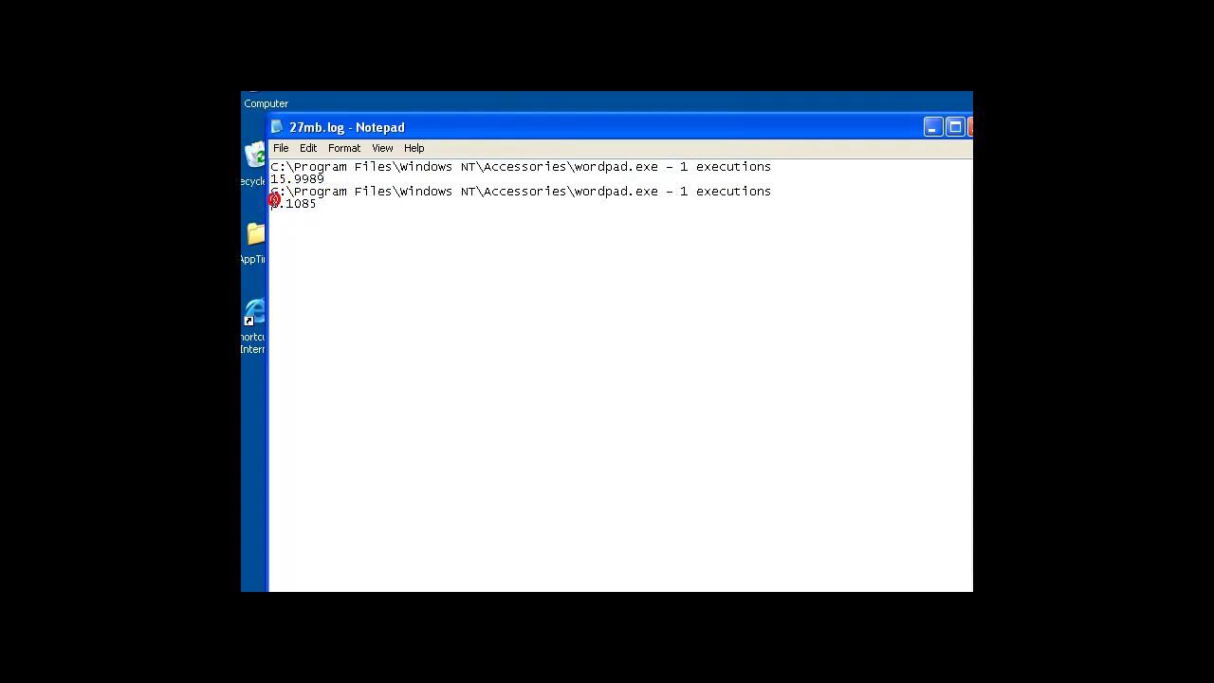
click(282, 130)
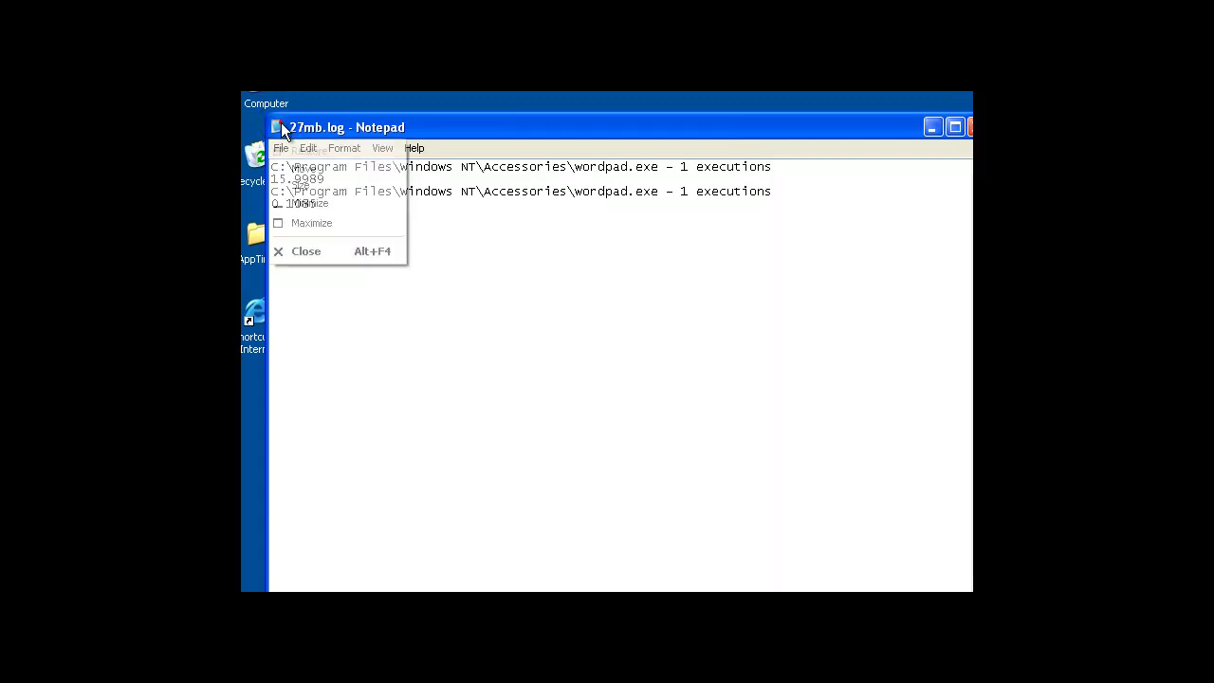
click(317, 250)
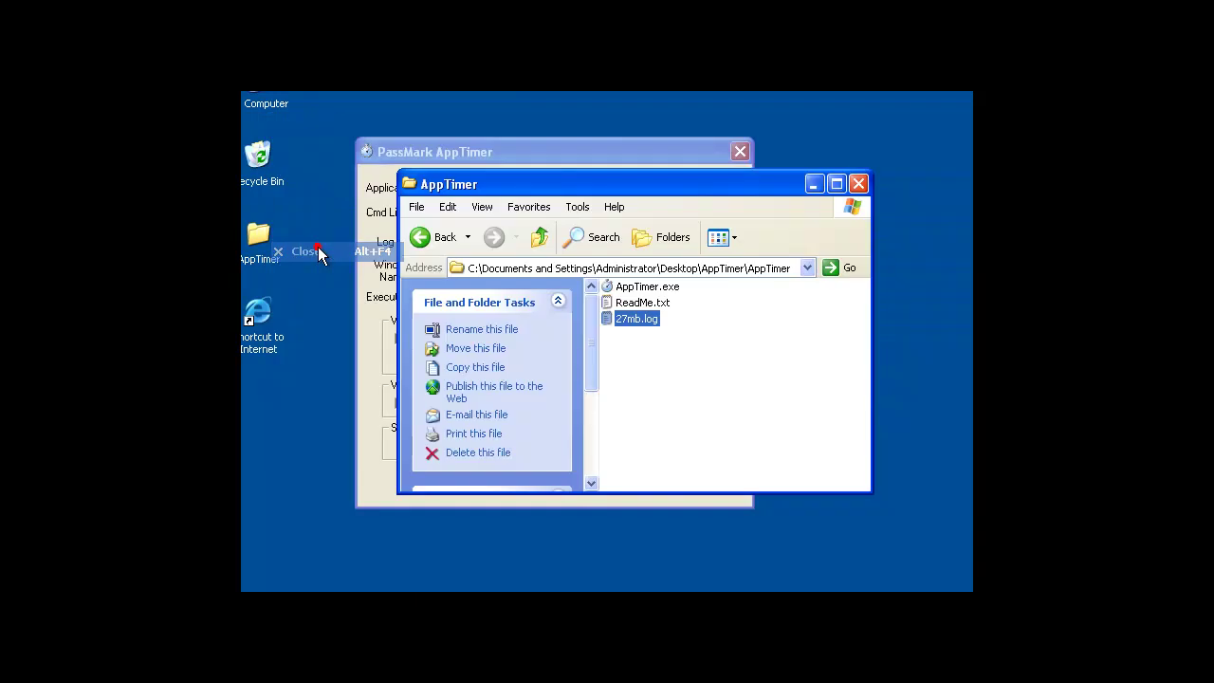